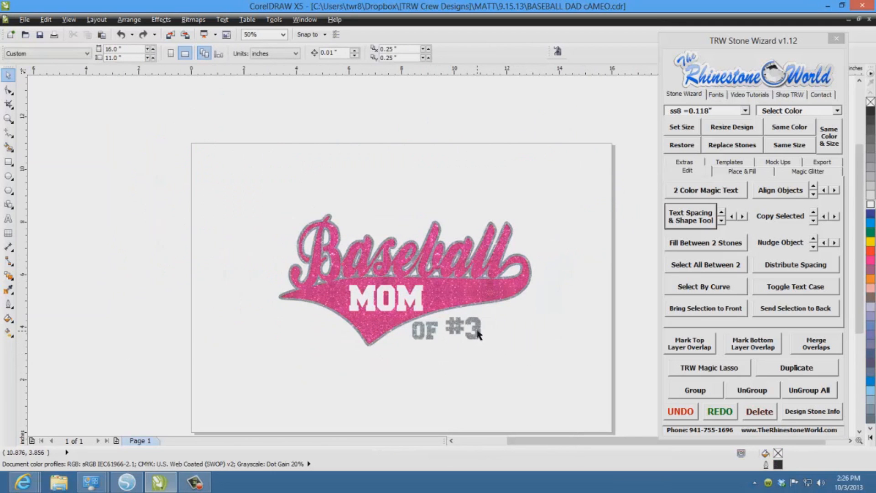
pyautogui.moveTo(477, 335); pyautogui.dragTo(513, 344)
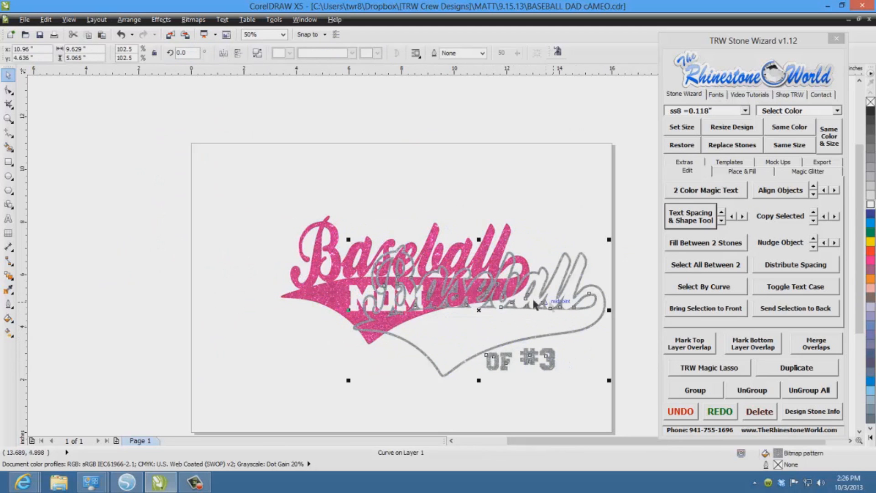
pyautogui.hotkey('ctrl', 'z')
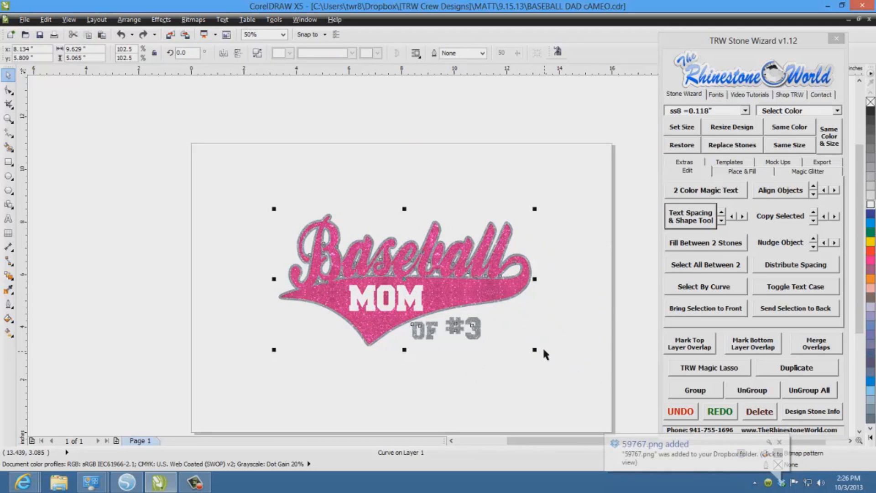
pyautogui.moveTo(491, 287); pyautogui.dragTo(578, 247)
pyautogui.hotkey('ctrl', 'z')
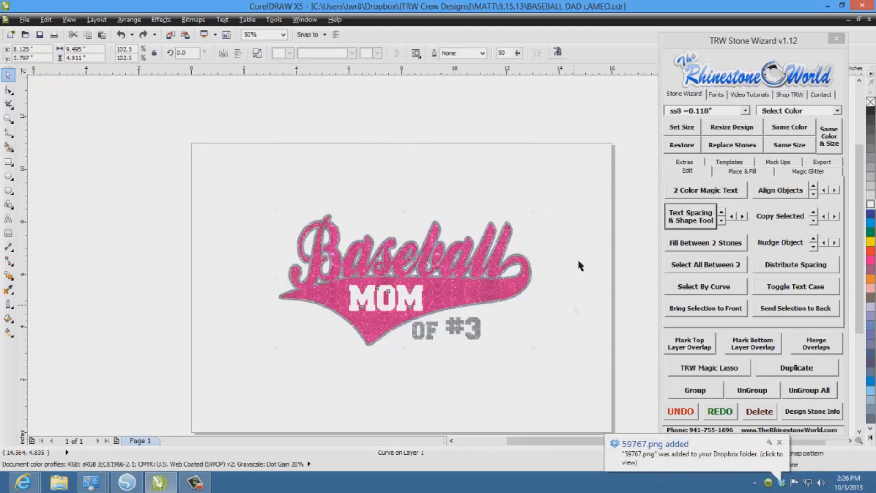
# - Select both layers of the Baseball Mom design and create TRW Magic Templates from them
pyautogui.click(576, 307)
pyautogui.moveTo(194, 426); pyautogui.dragTo(194, 425)
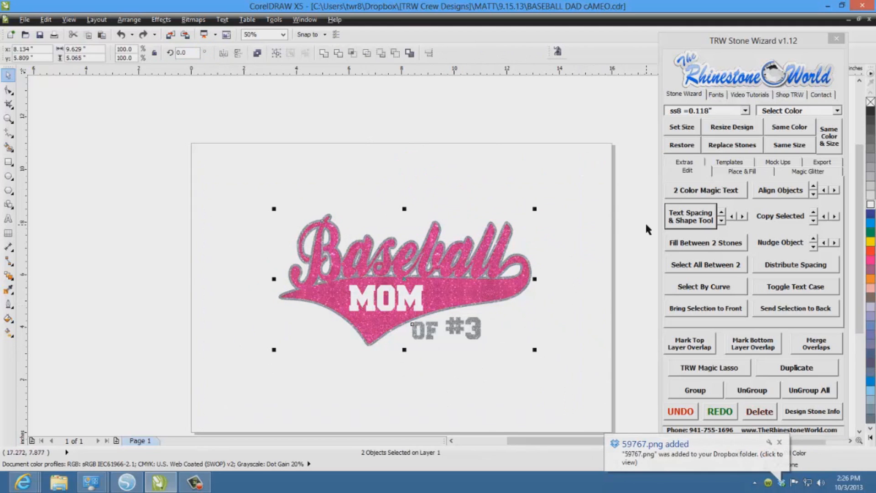
pyautogui.click(732, 165)
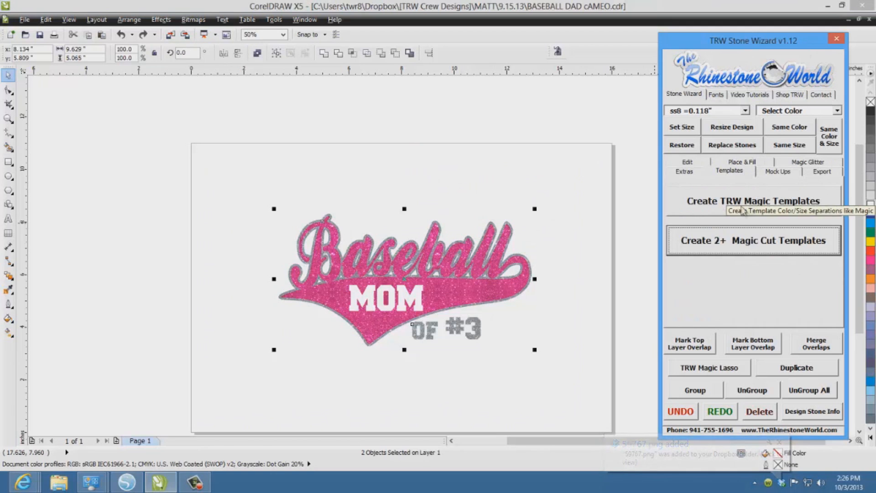
pyautogui.click(757, 192)
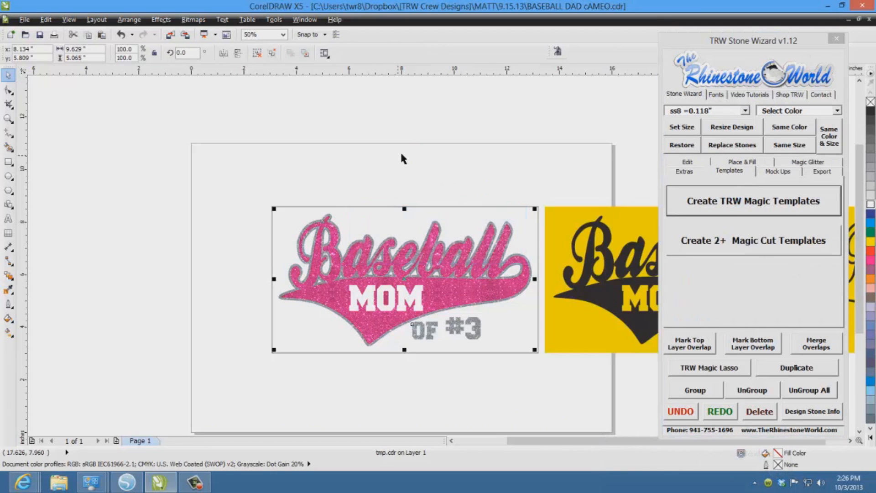
# - Delete the original pink and silver design, leaving the two yellow templates
pyautogui.scroll(2, 529, 205)
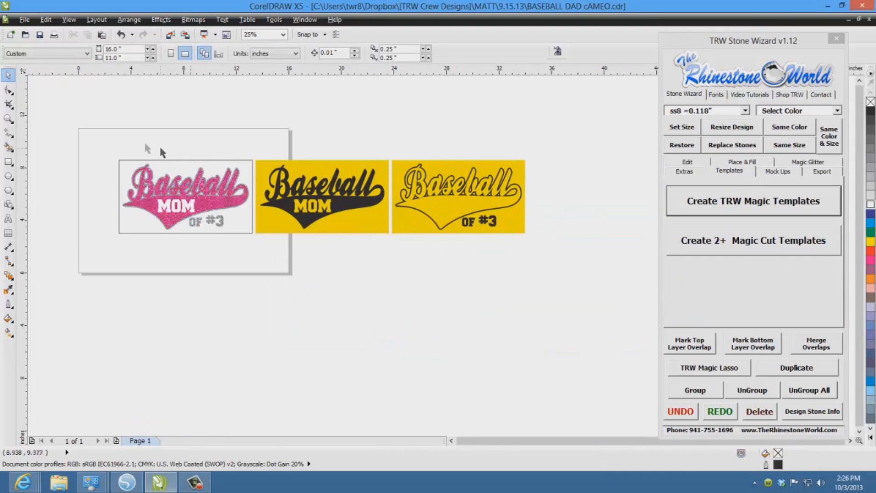
pyautogui.moveTo(169, 203); pyautogui.dragTo(256, 253)
pyautogui.press('Delete')
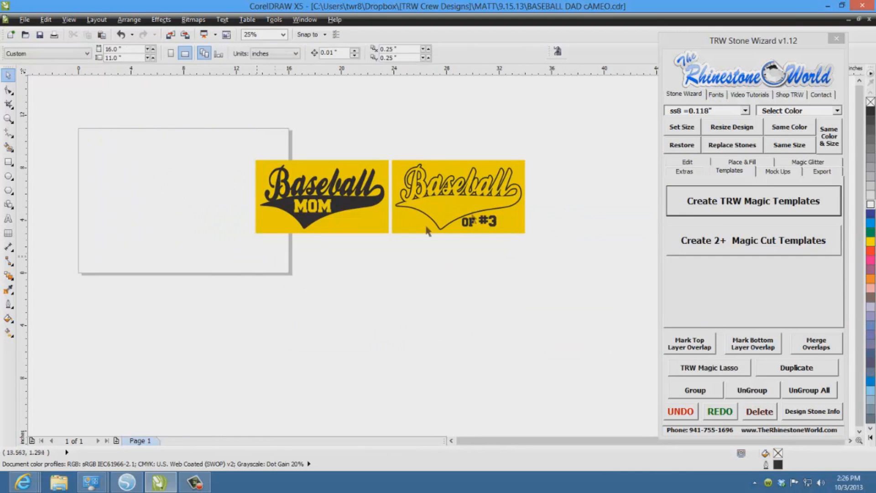
# - Move the solid Baseball MOM template onto the page and mirror it horizontally
pyautogui.moveTo(229, 135); pyautogui.dragTo(392, 255)
pyautogui.moveTo(341, 196); pyautogui.dragTo(207, 185)
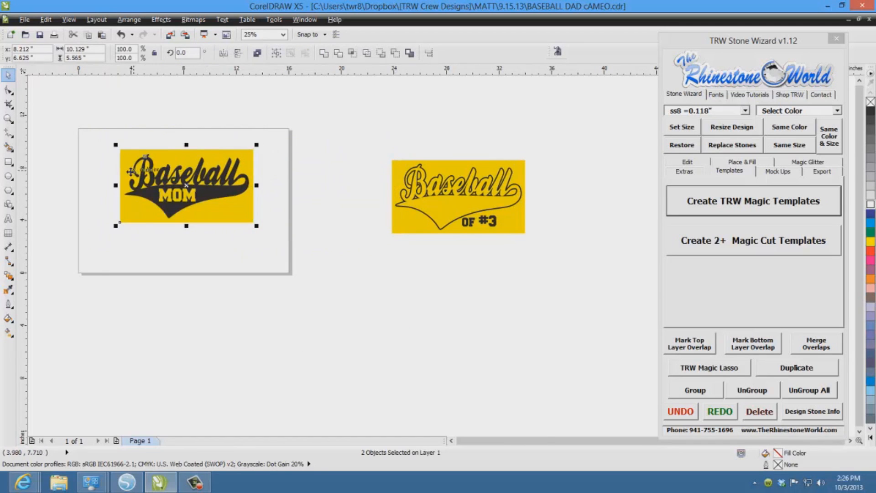
pyautogui.scroll(2, 132, 171)
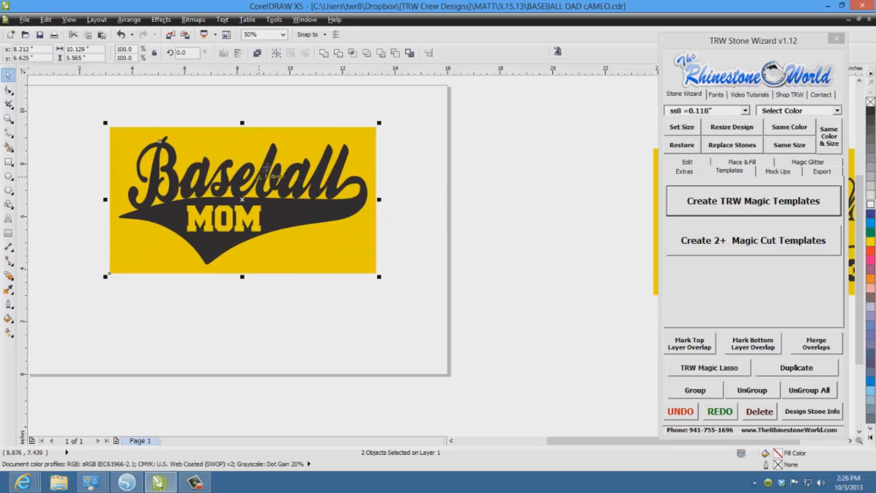
pyautogui.click(223, 54)
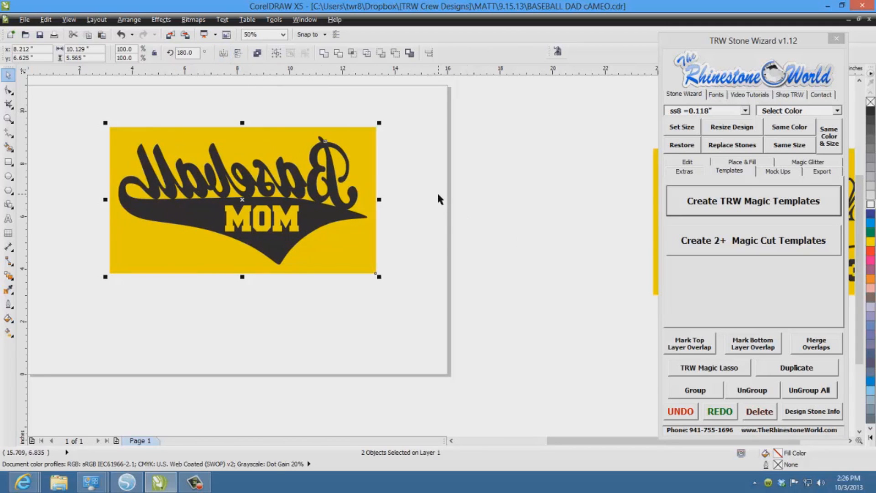
# - Export the mirrored solid template as an SVG file named Baseball Mom Cameo Video 1
pyautogui.scroll(-1, 165, 323)
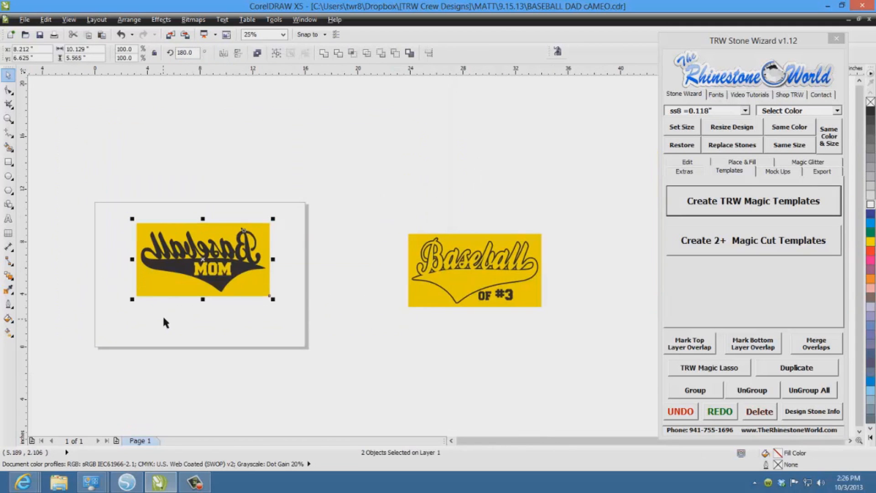
pyautogui.scroll(1, 101, 299)
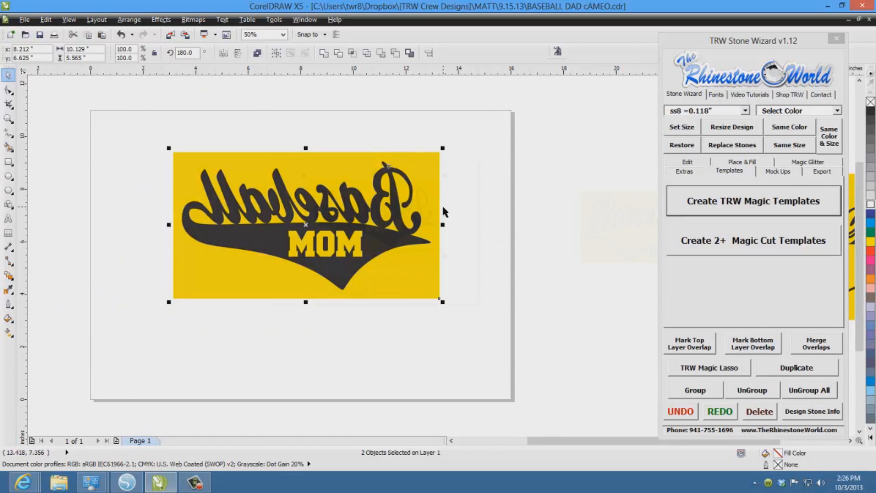
pyautogui.scroll(-1, 444, 211)
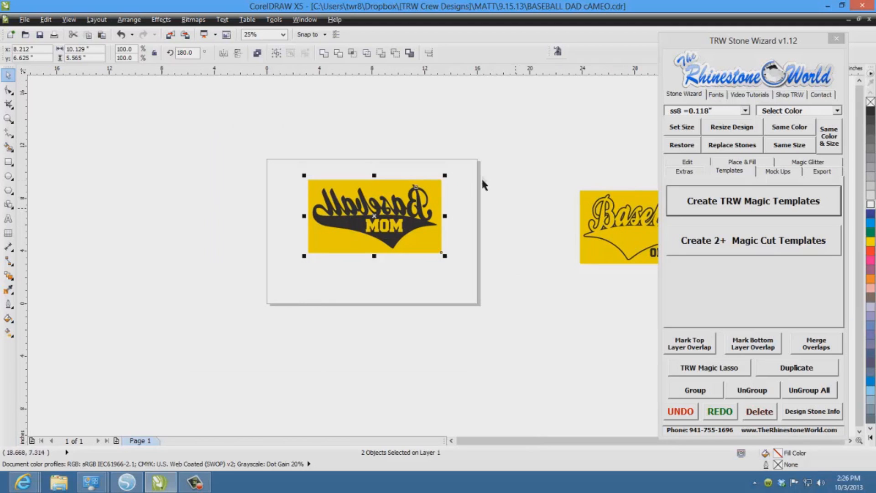
pyautogui.moveTo(480, 124); pyautogui.dragTo(247, 299)
pyautogui.click(830, 172)
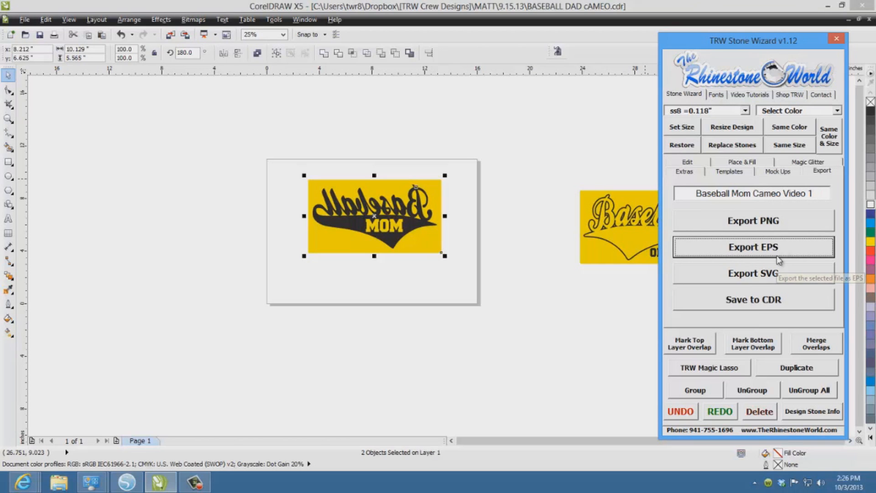
pyautogui.click(770, 274)
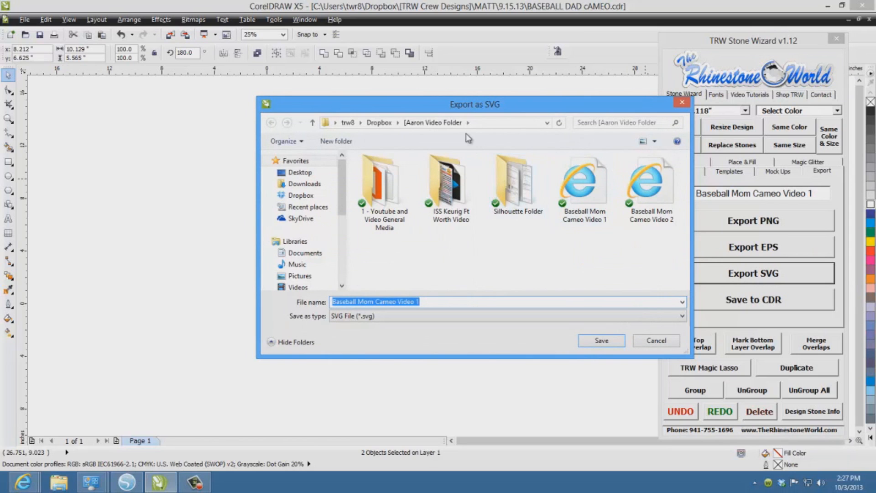
pyautogui.click(620, 340)
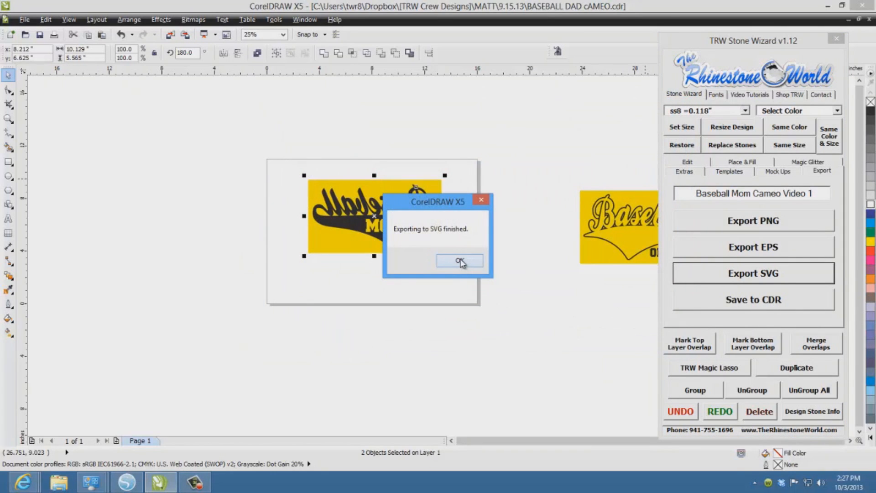
pyautogui.click(460, 261)
# - Swap the solid template on the page for the outline "OF #3" template and mirror the outline template horizontally
pyautogui.moveTo(500, 163); pyautogui.dragTo(201, 313)
pyautogui.moveTo(385, 219); pyautogui.dragTo(363, 377)
pyautogui.moveTo(541, 160); pyautogui.dragTo(751, 292)
pyautogui.moveTo(637, 215); pyautogui.dragTo(357, 205)
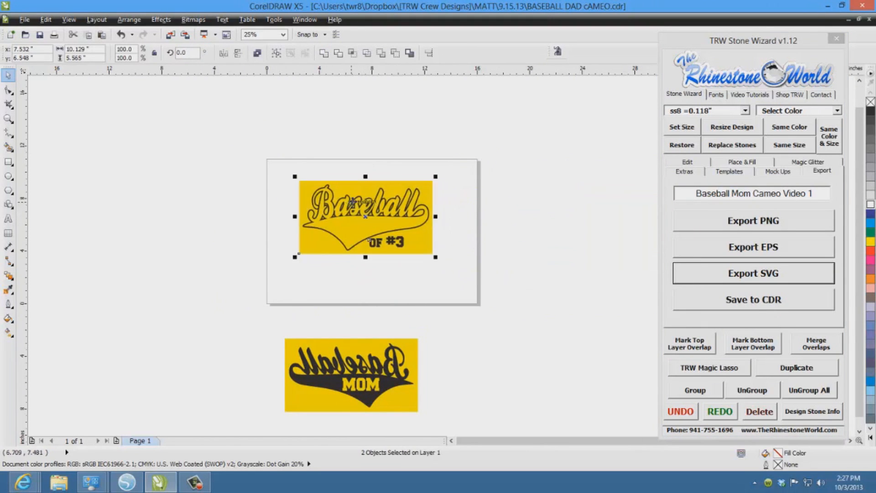
pyautogui.click(224, 54)
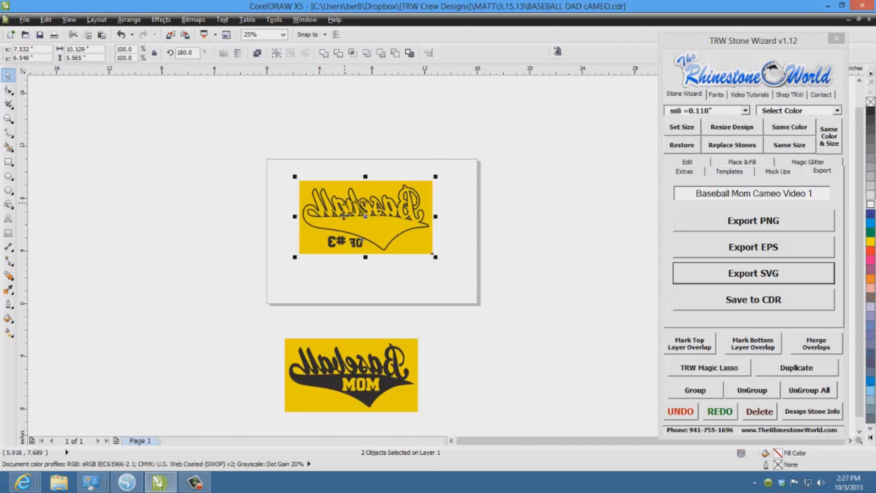
# - Export the mirrored outline template as an SVG file named Baseball Mom Cameo Video 2
pyautogui.click(816, 194)
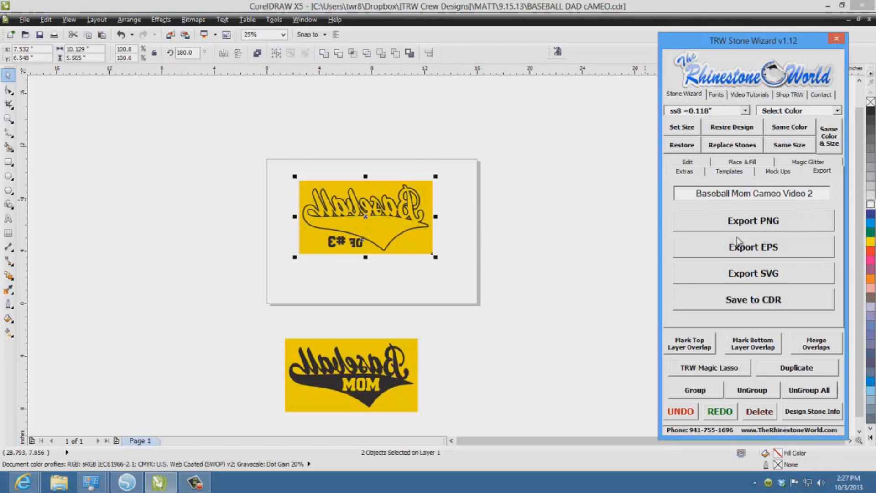
pyautogui.click(748, 272)
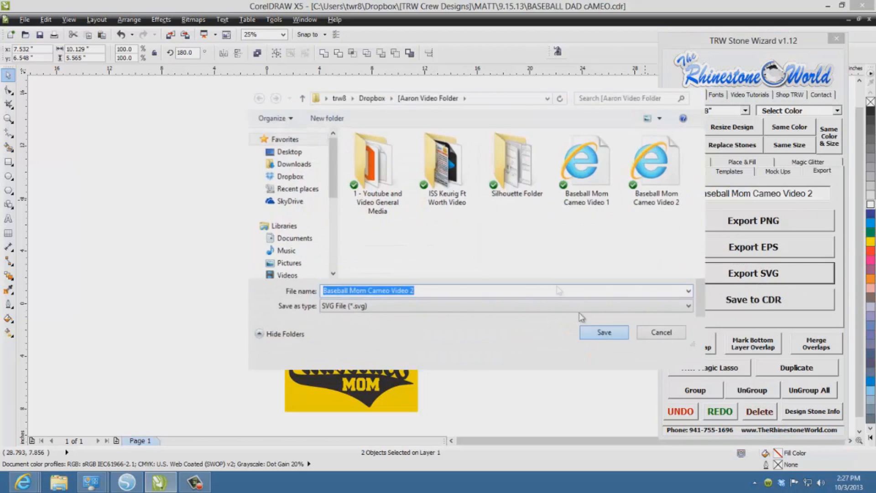
pyautogui.click(600, 340)
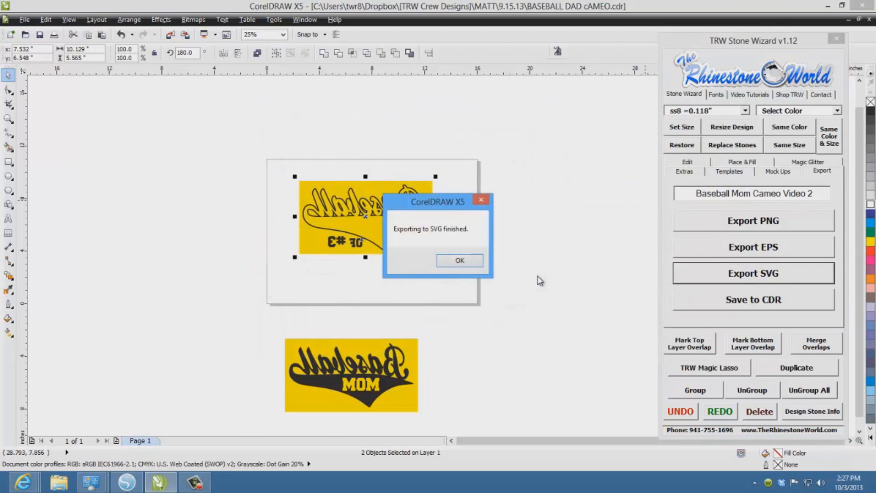
pyautogui.click(460, 261)
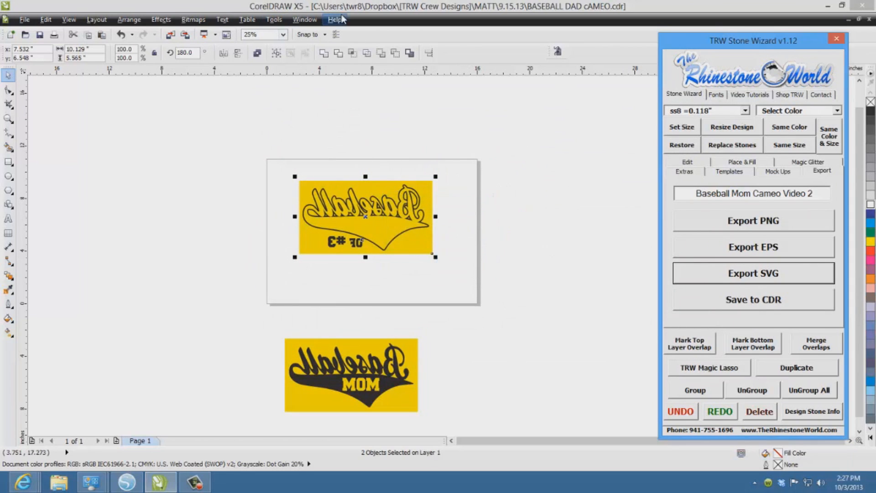
# - Switch to Silhouette Studio and open the SVG file Baseball Mom Cameo Video 1
pyautogui.click(126, 482)
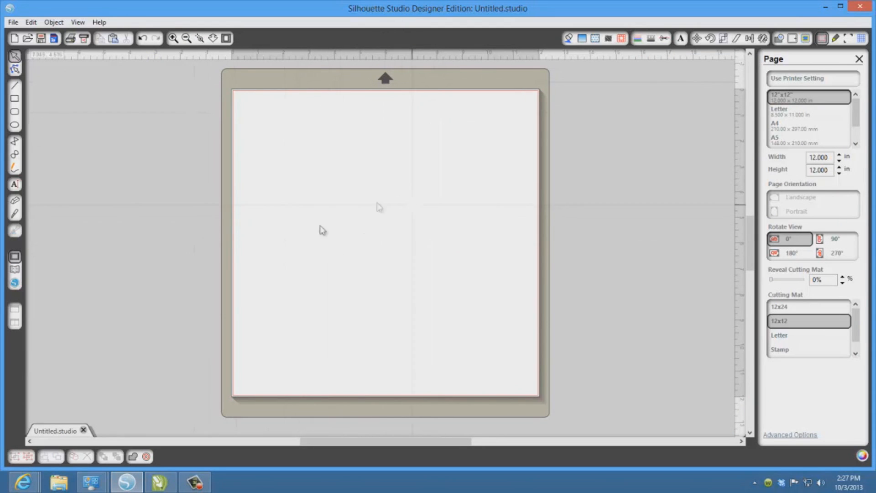
pyautogui.click(12, 22)
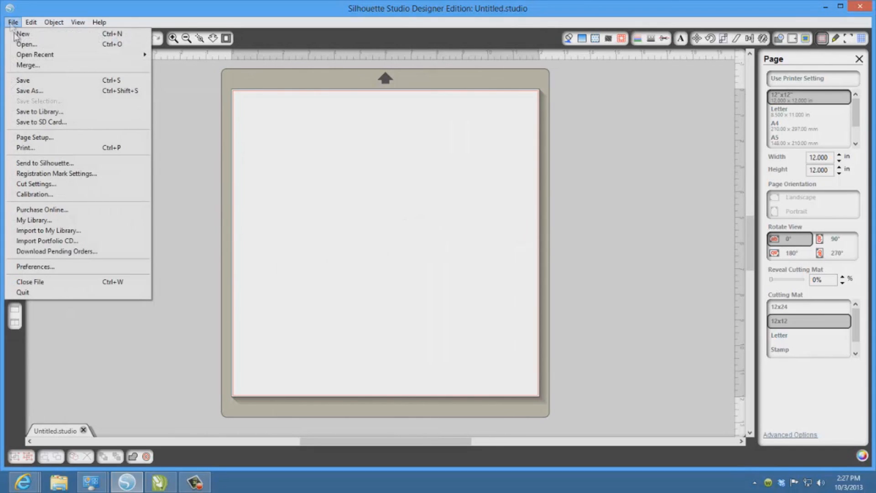
pyautogui.click(17, 44)
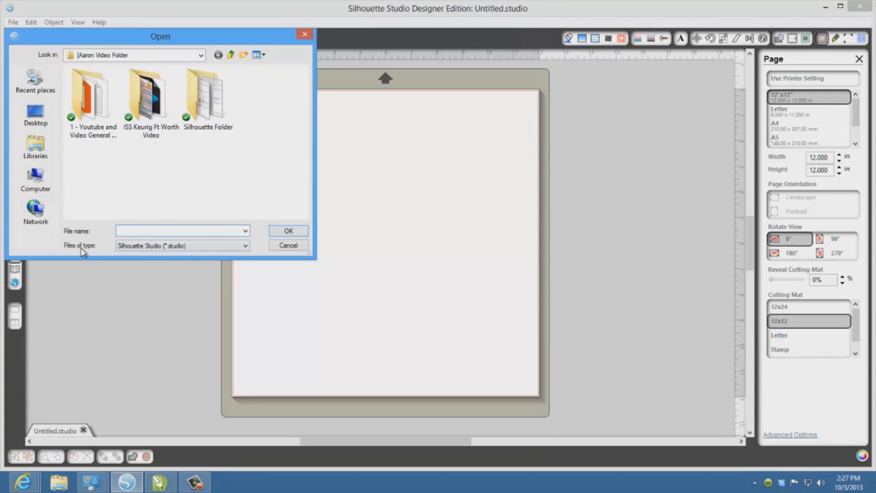
pyautogui.click(244, 248)
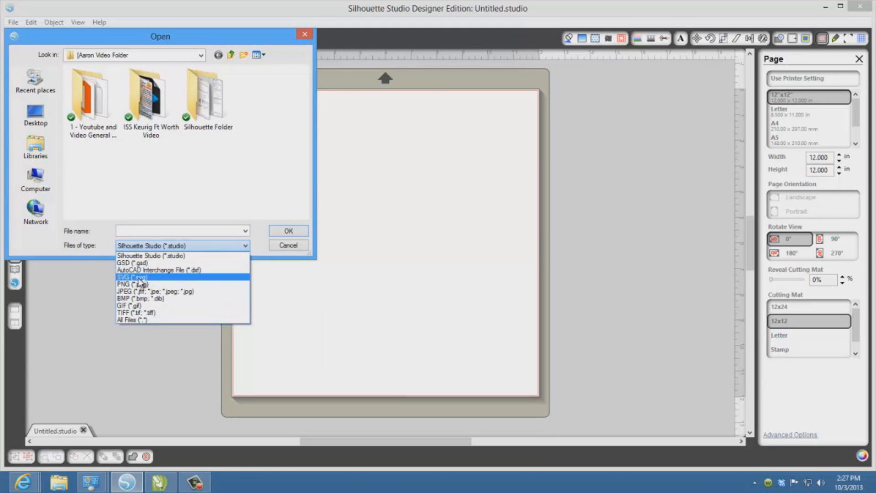
pyautogui.click(144, 277)
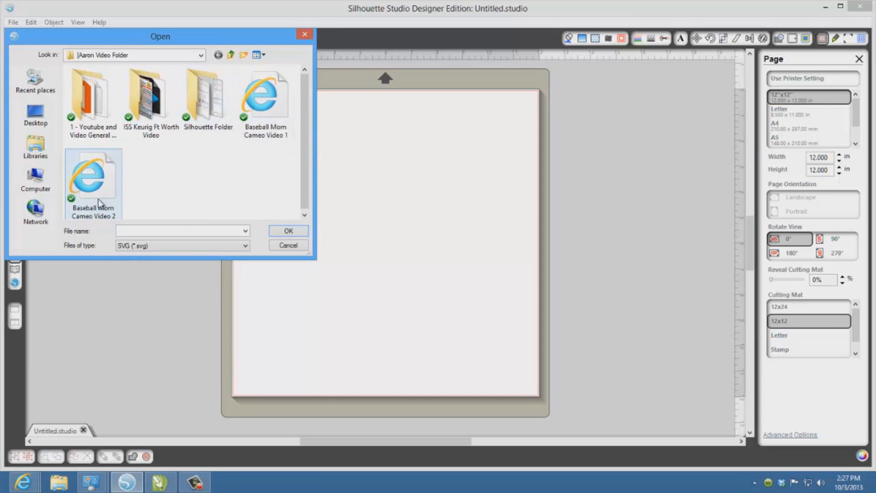
pyautogui.click(269, 113)
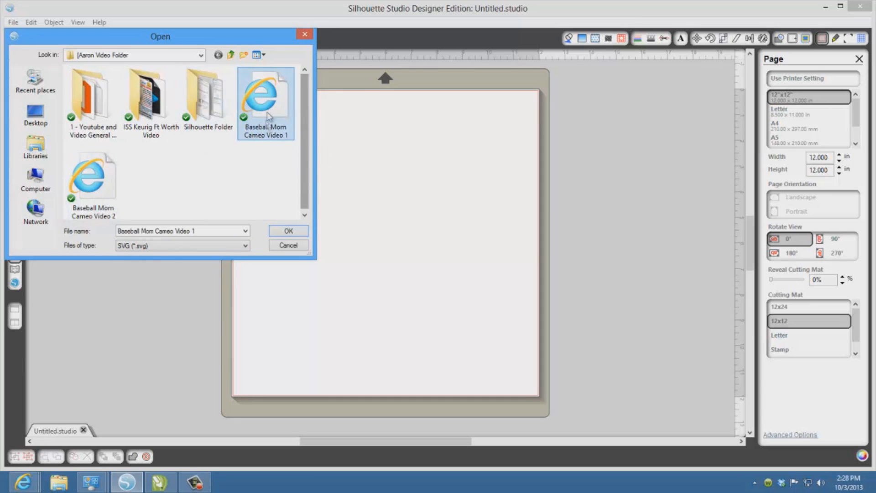
pyautogui.click(288, 230)
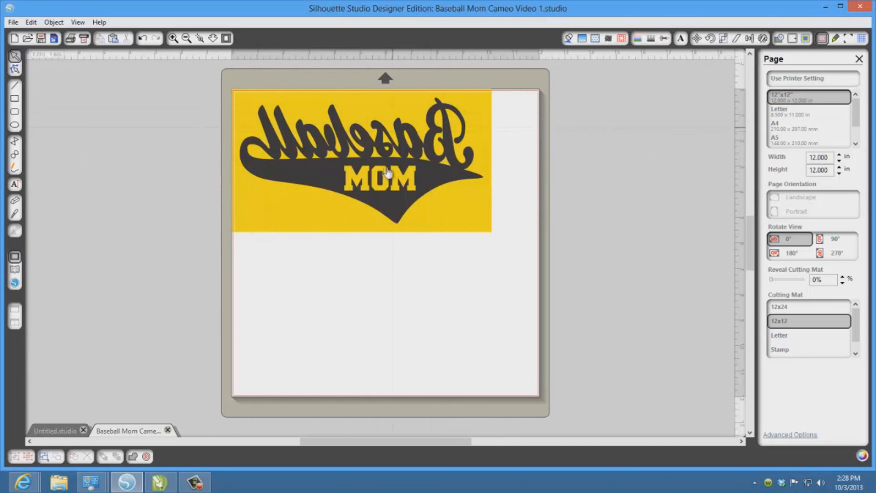
# - Try the Cut Edge style on the imported template and set its cut style to Cut
pyautogui.click(664, 39)
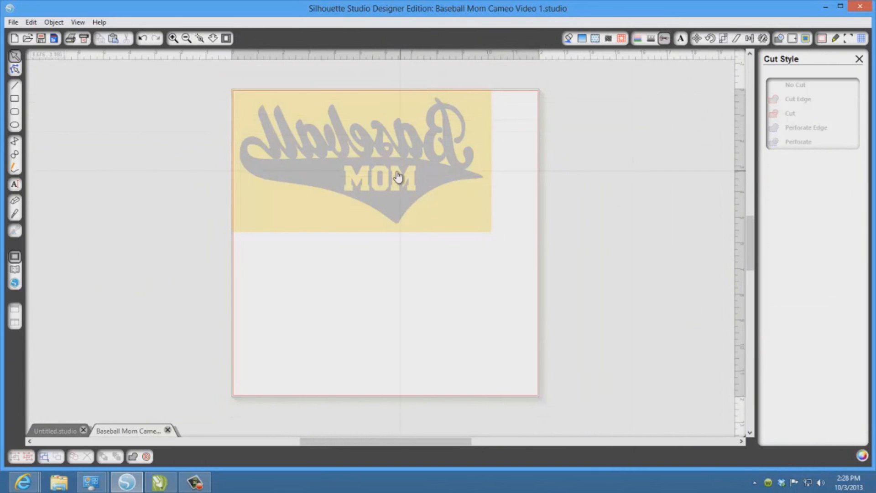
pyautogui.click(398, 177)
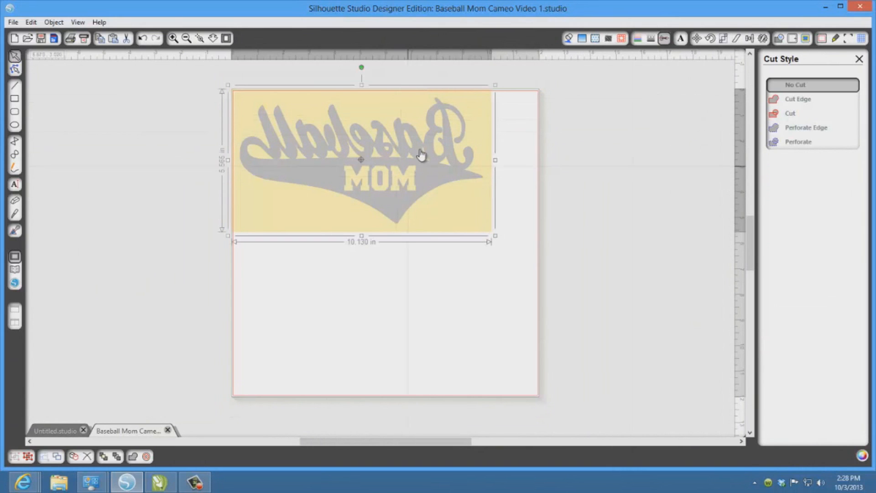
pyautogui.click(800, 100)
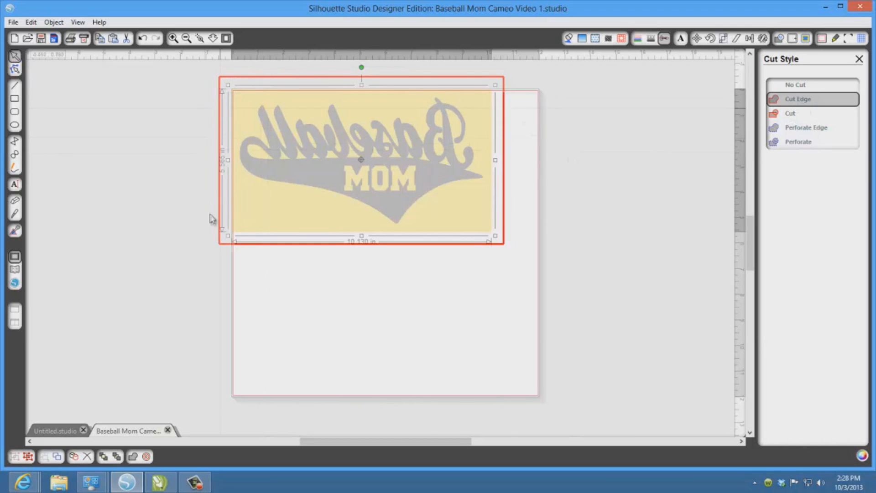
pyautogui.click(792, 118)
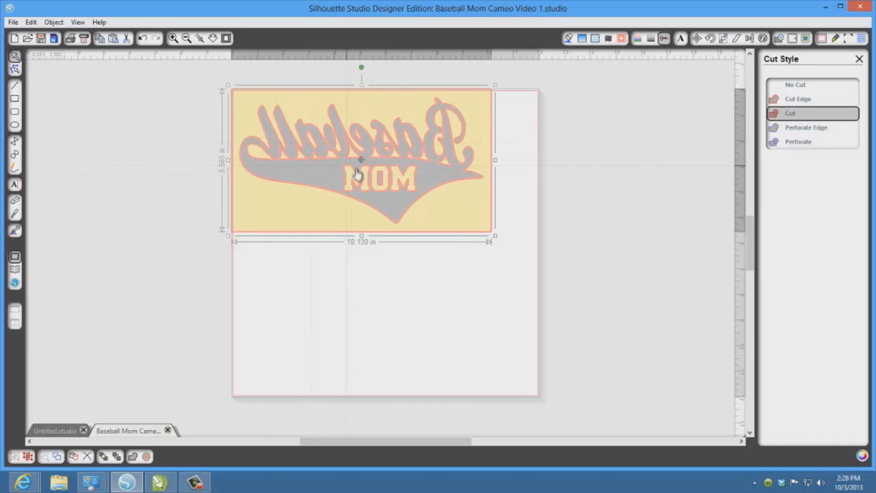
# - Nudge the template fully inside the red cutting border and open the Silhouette cut settings
pyautogui.moveTo(349, 149); pyautogui.dragTo(353, 152)
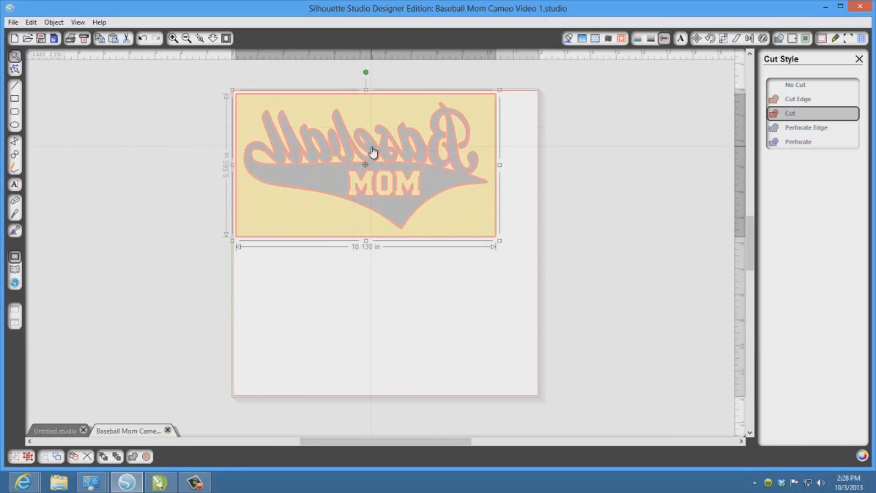
pyautogui.click(835, 39)
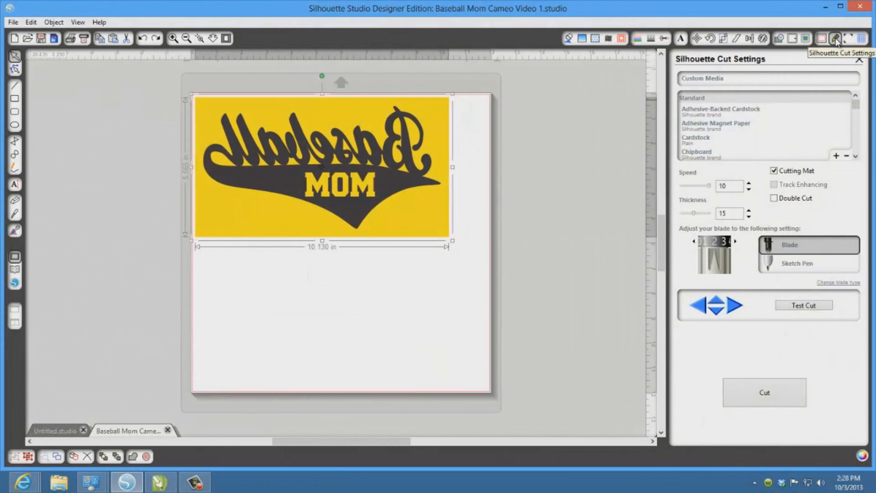